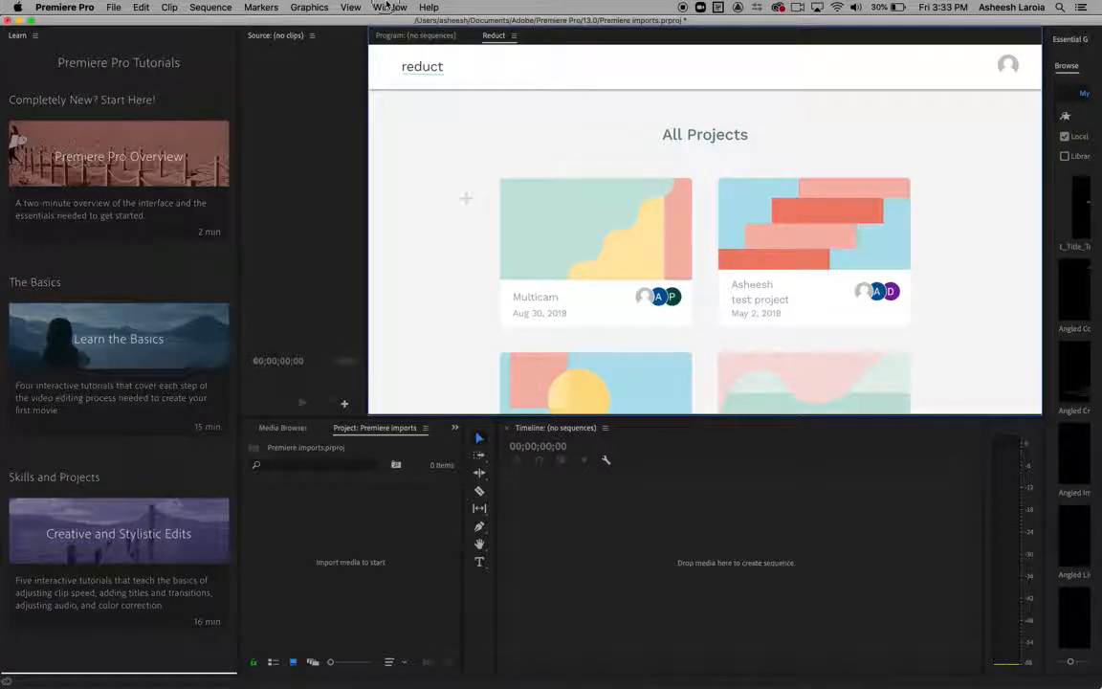
left_click(389, 6)
left_click(389, 7)
left_click(390, 7)
mouse_move(402, 56)
left_click(560, 54)
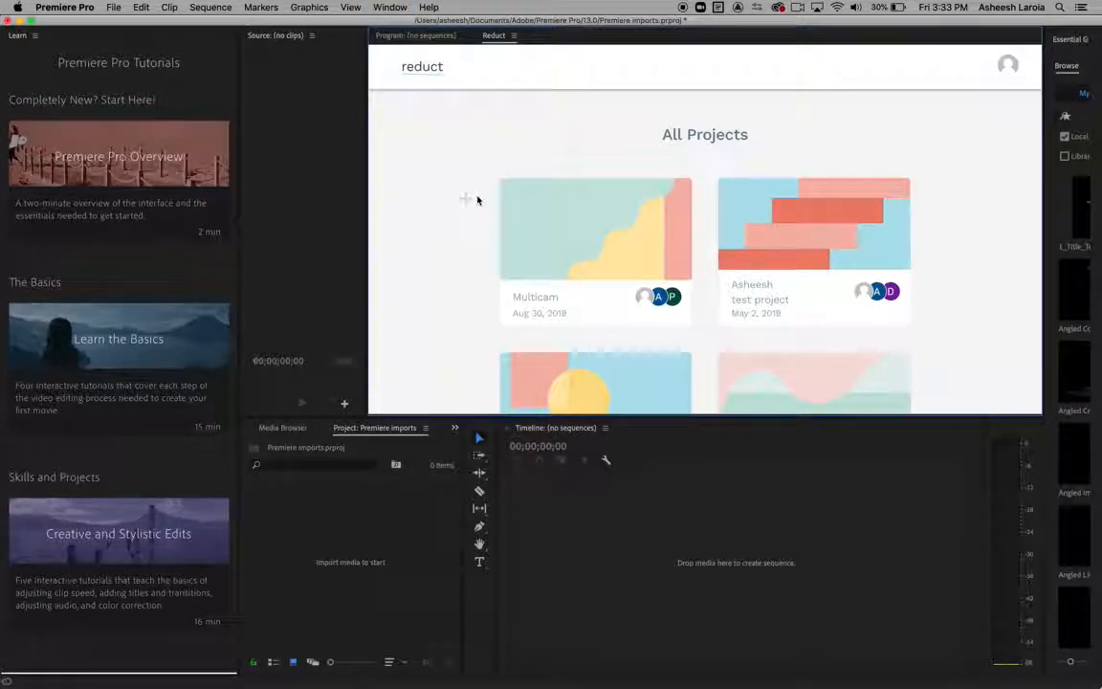
- Open the Design Thinking 2018 project in Reduct and list its reels
scroll(439, 298, "down", 3)
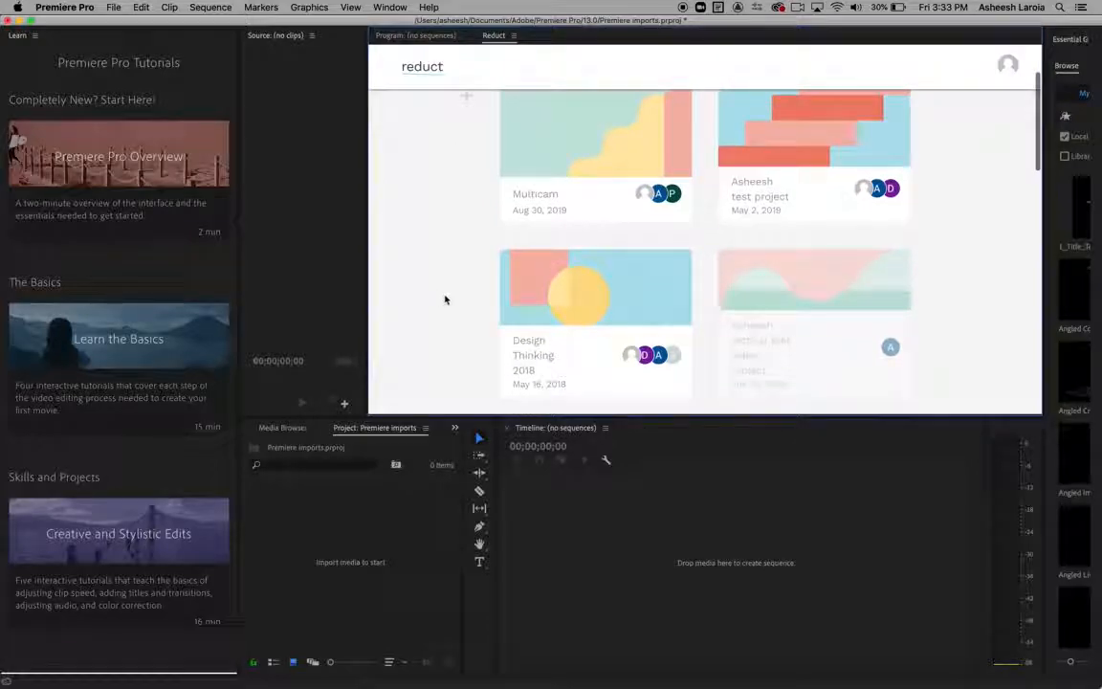
left_click(579, 305)
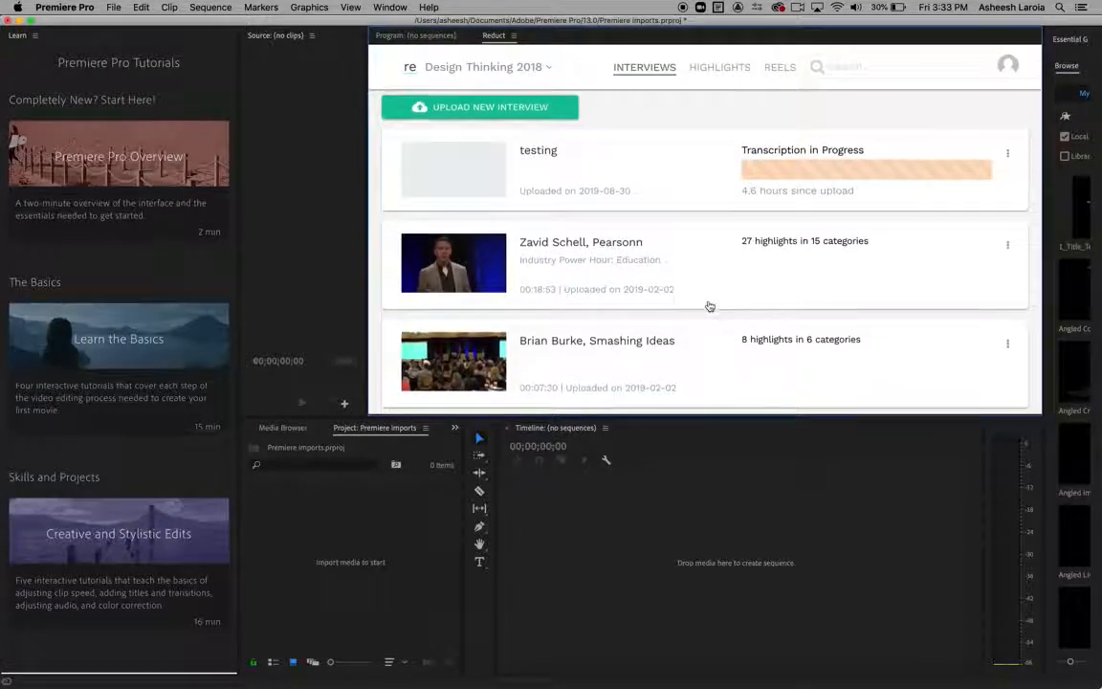
scroll(708, 306, "down", 3)
left_click(778, 67)
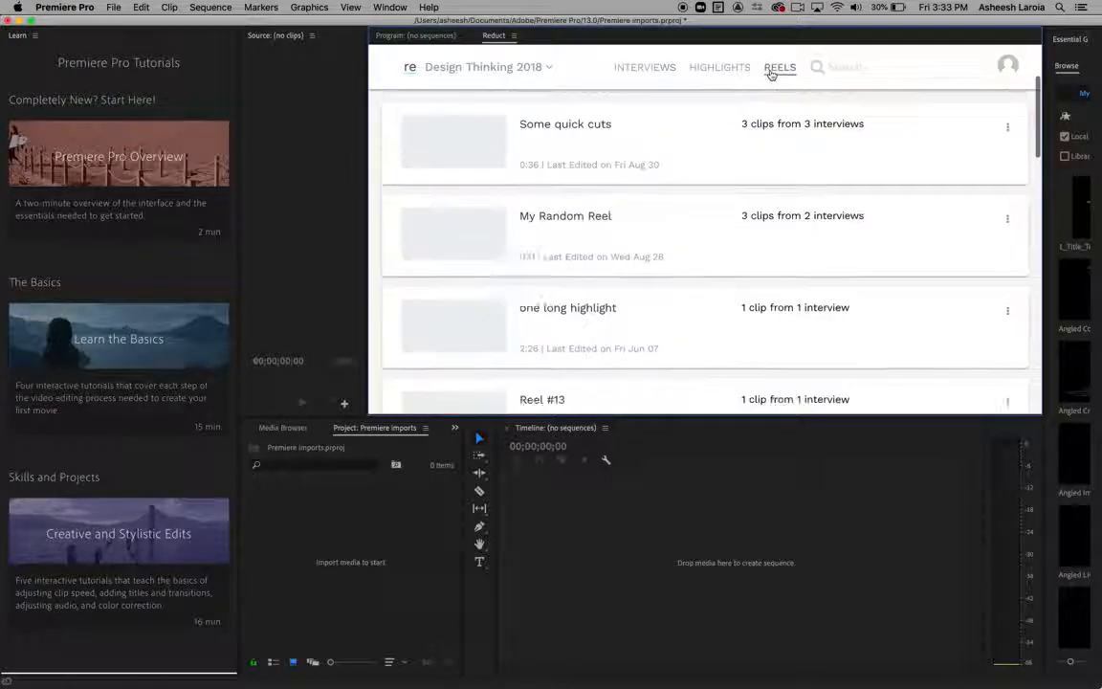
- Open the "Some quick cuts" reel and review its clips and transcripts
scroll(676, 305, "down", 2)
scroll(677, 306, "up", 2)
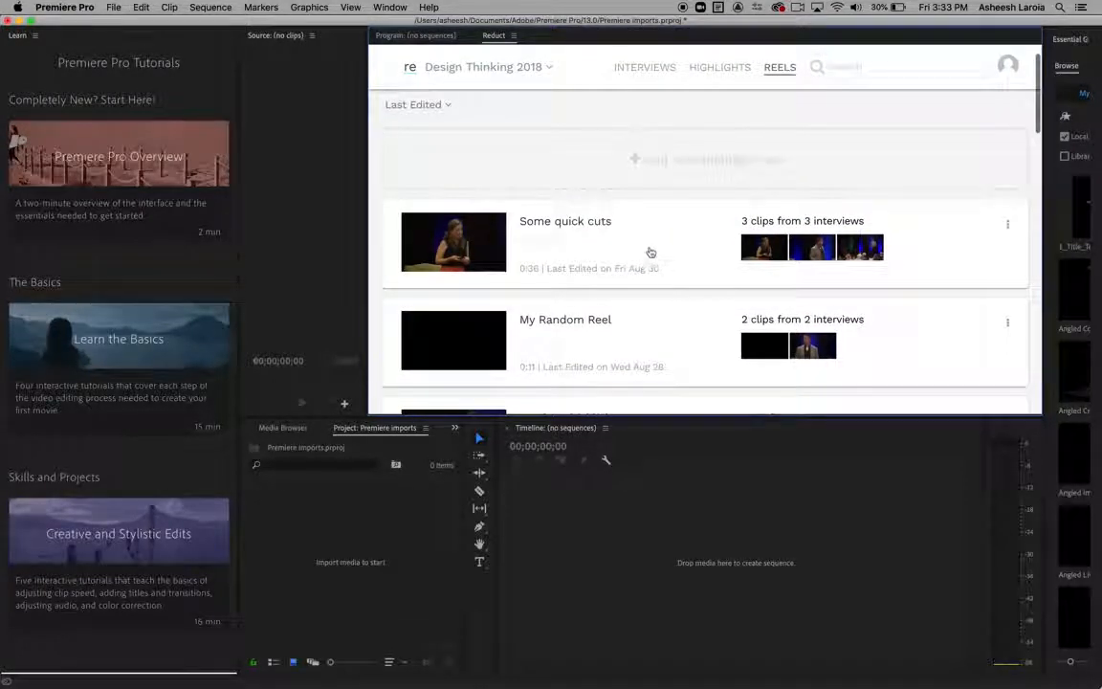
left_click(654, 249)
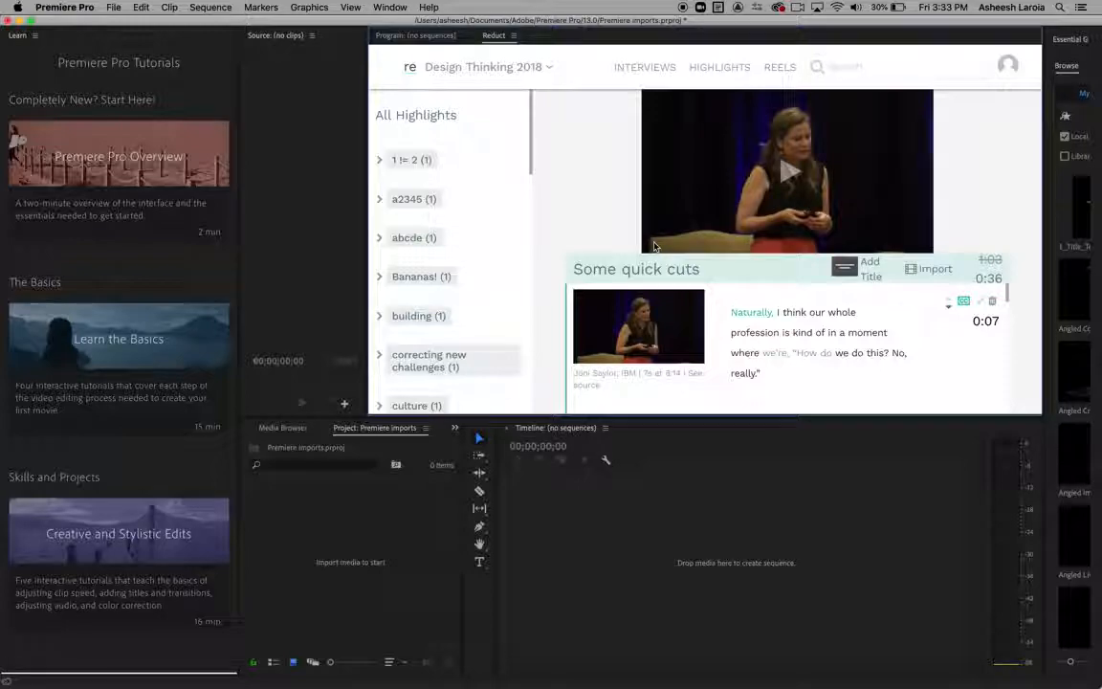
scroll(731, 369, "down", 5)
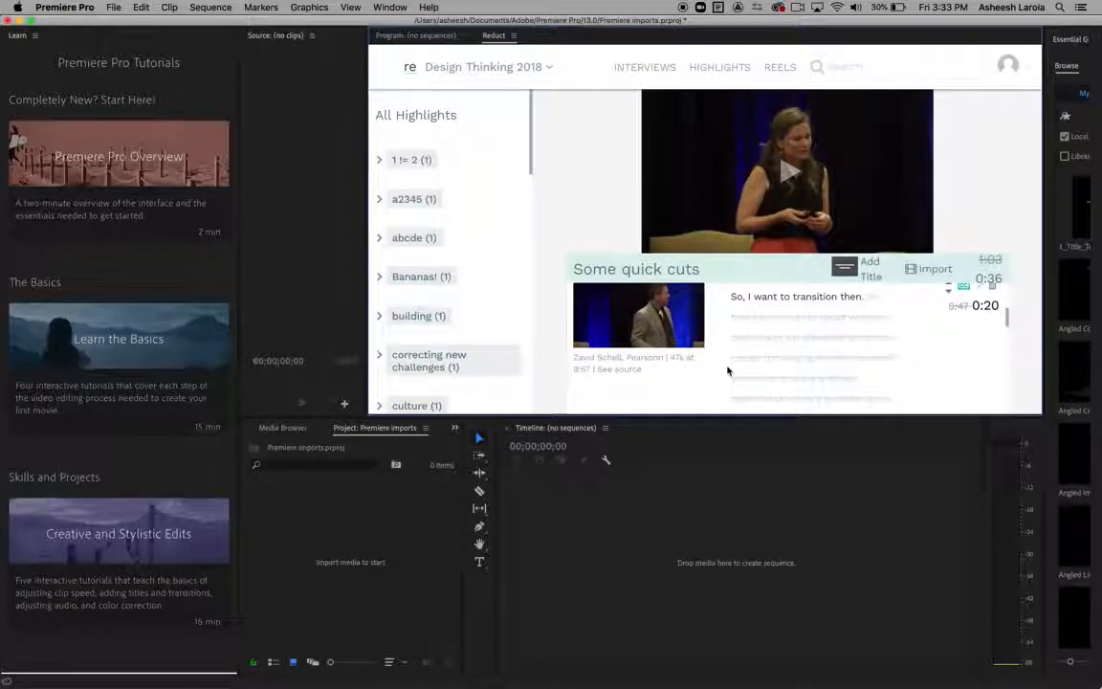
scroll(729, 370, "down", 3)
scroll(728, 369, "down", 5)
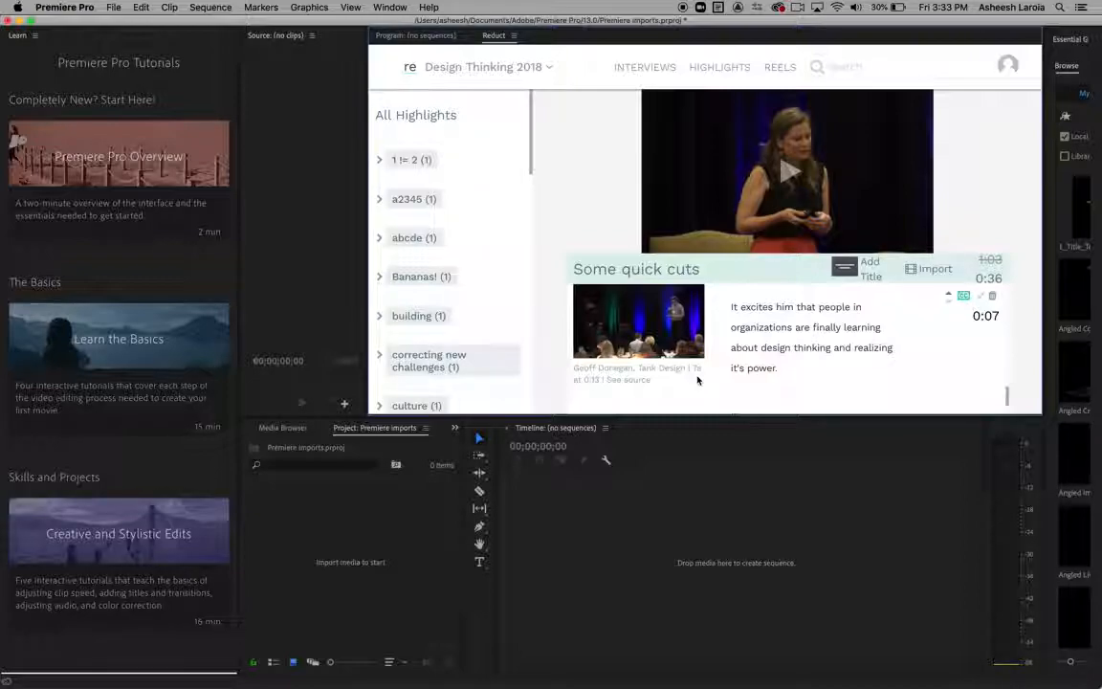
scroll(710, 328, "down", 3)
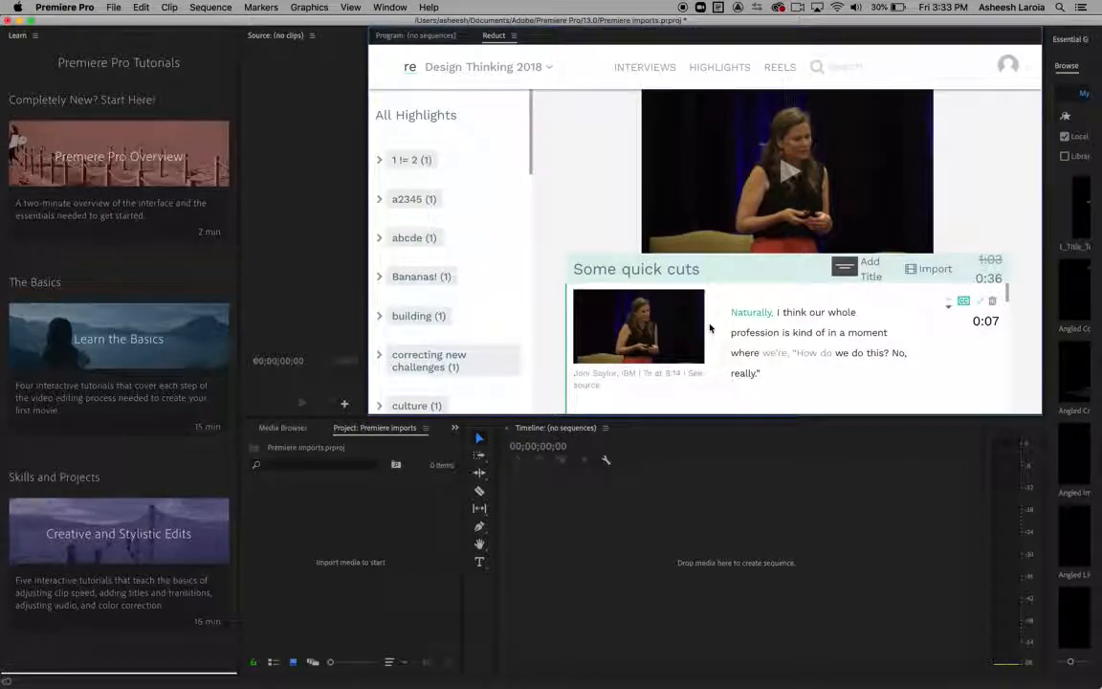
- Switch to Finder and import the three selected interview videos from the Assets folder into the Premiere imports project
key("super+Tab")
key("super+Tab")
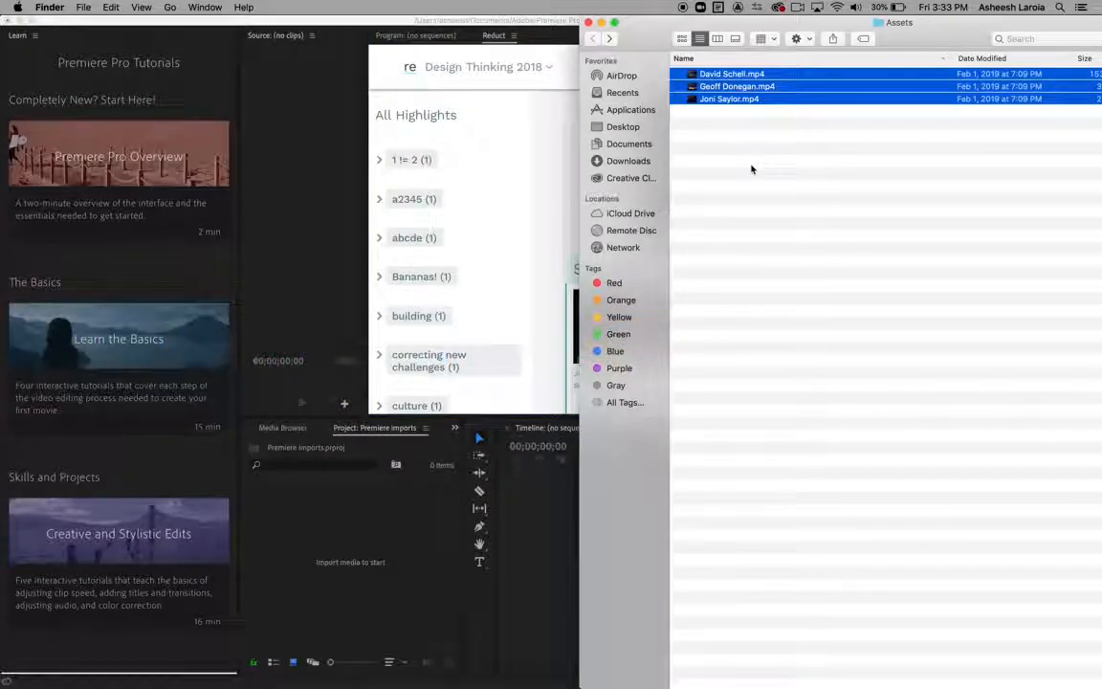
left_click_drag(703, 81, 352, 527)
key("super+Tab")
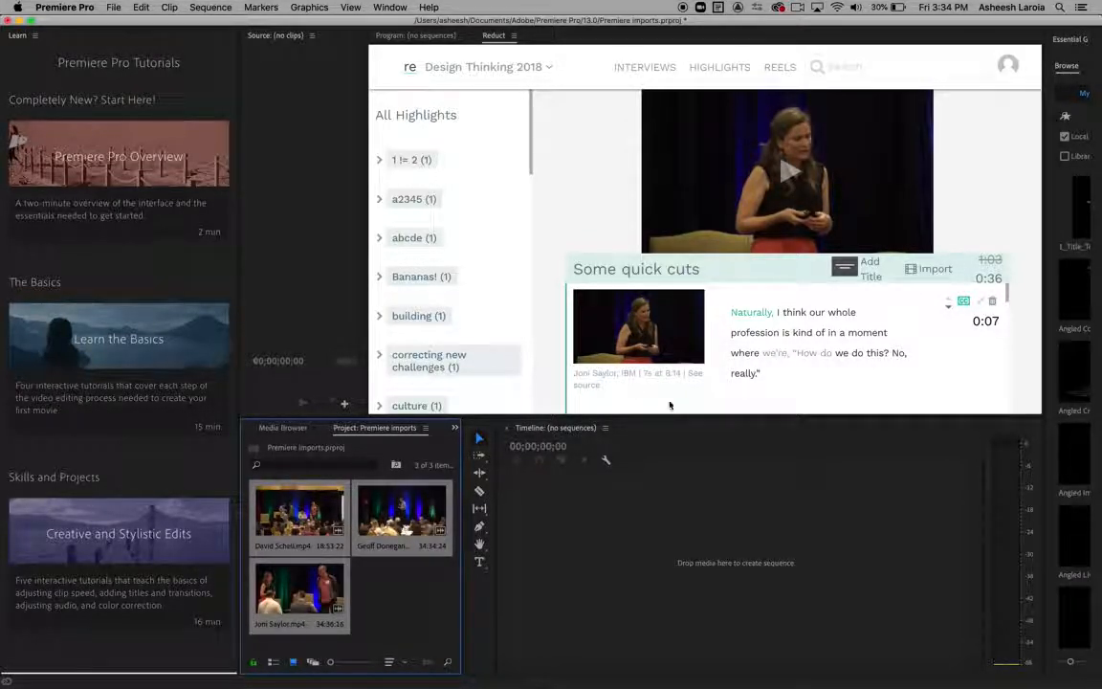
- Import the "Some quick cuts" reel, linking each interview to its matching project video, and accept the AVCHD 720p30 sequence preset
scroll(725, 361, "down", 3)
scroll(725, 362, "up", 3)
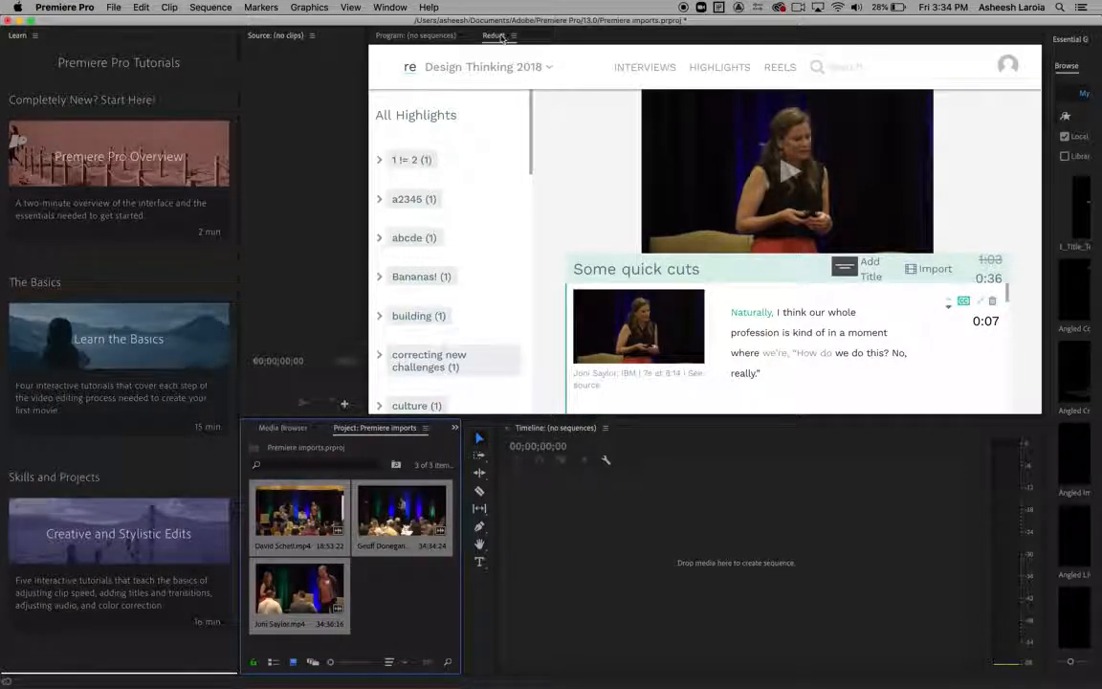
left_click(929, 272)
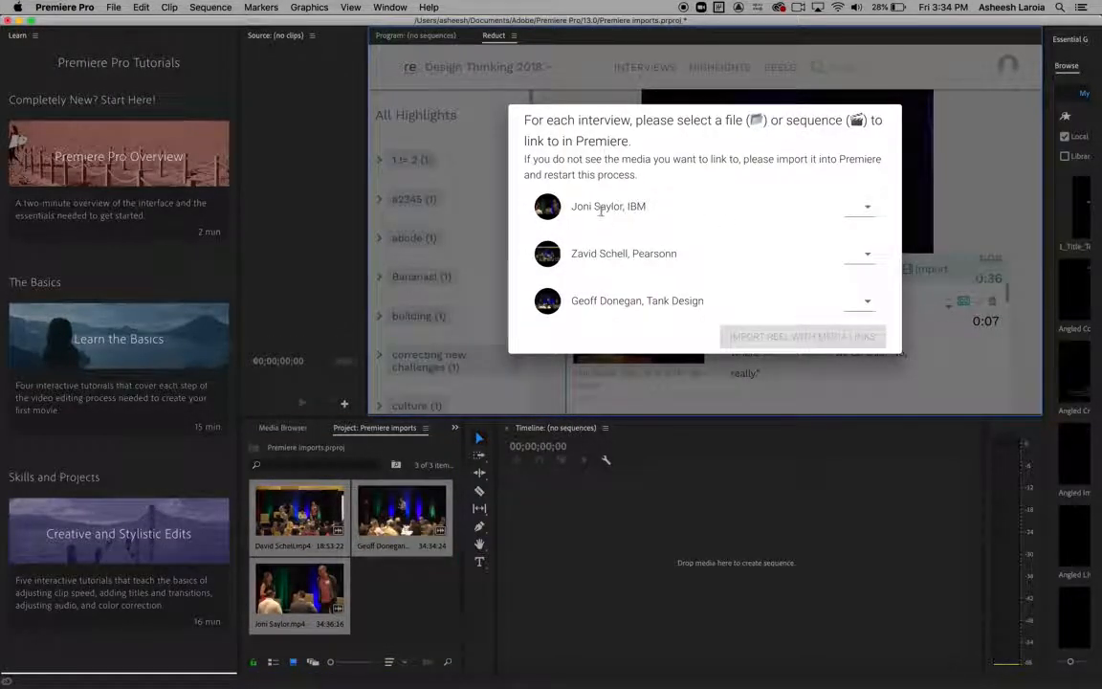
left_click(866, 208)
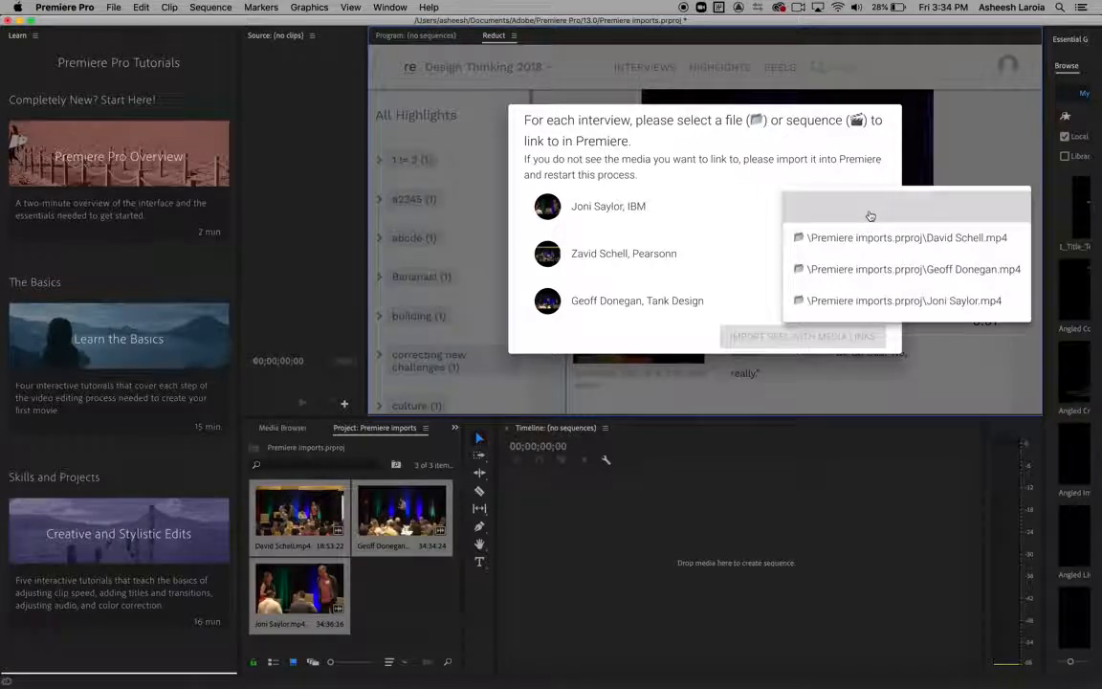
left_click(866, 300)
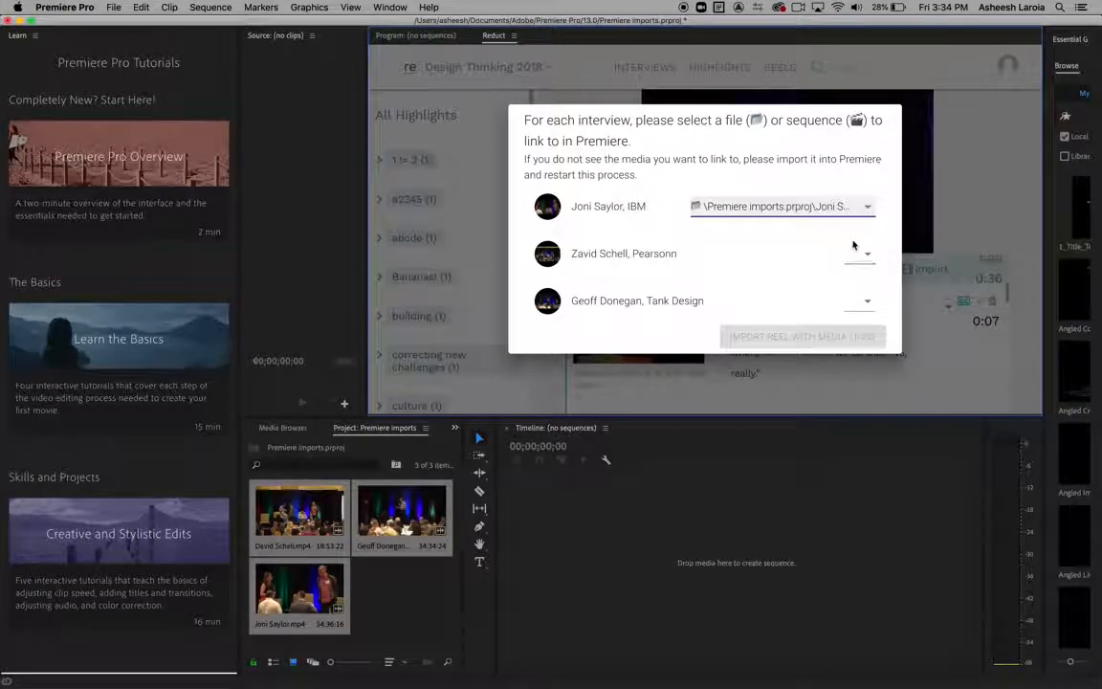
left_click(854, 255)
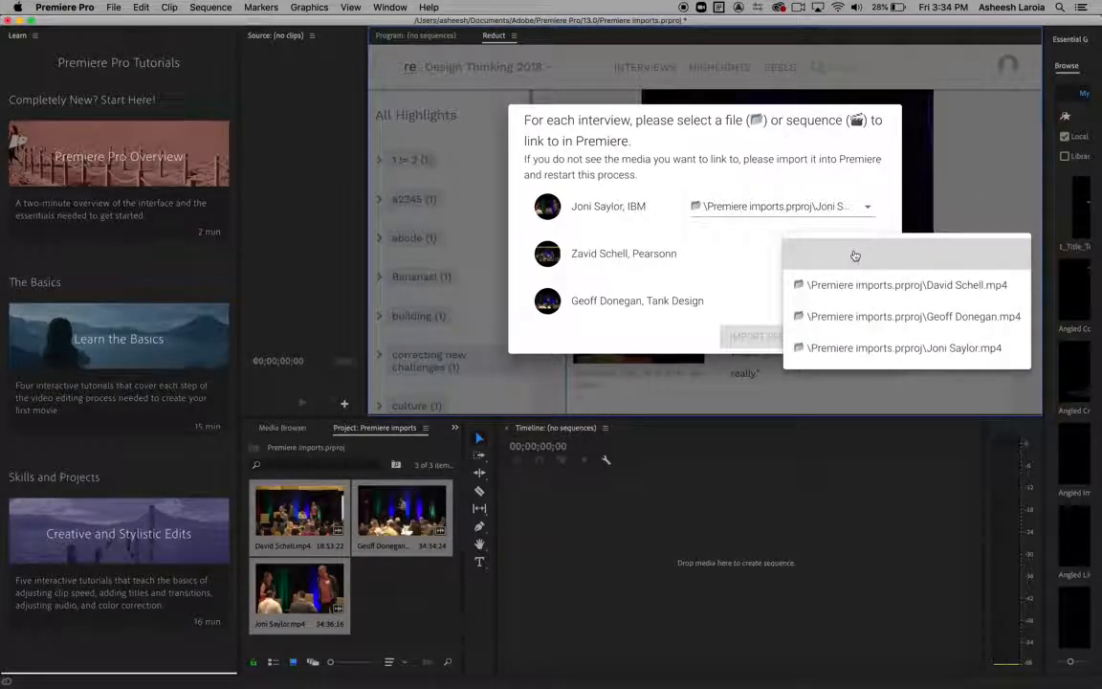
left_click(857, 287)
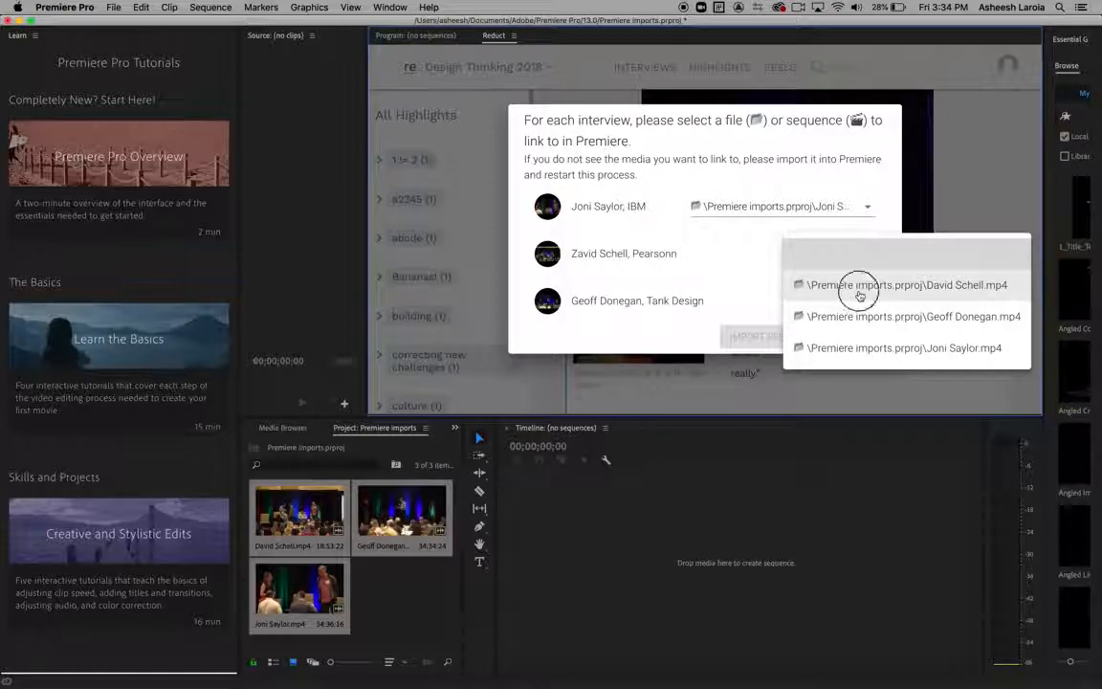
left_click(859, 303)
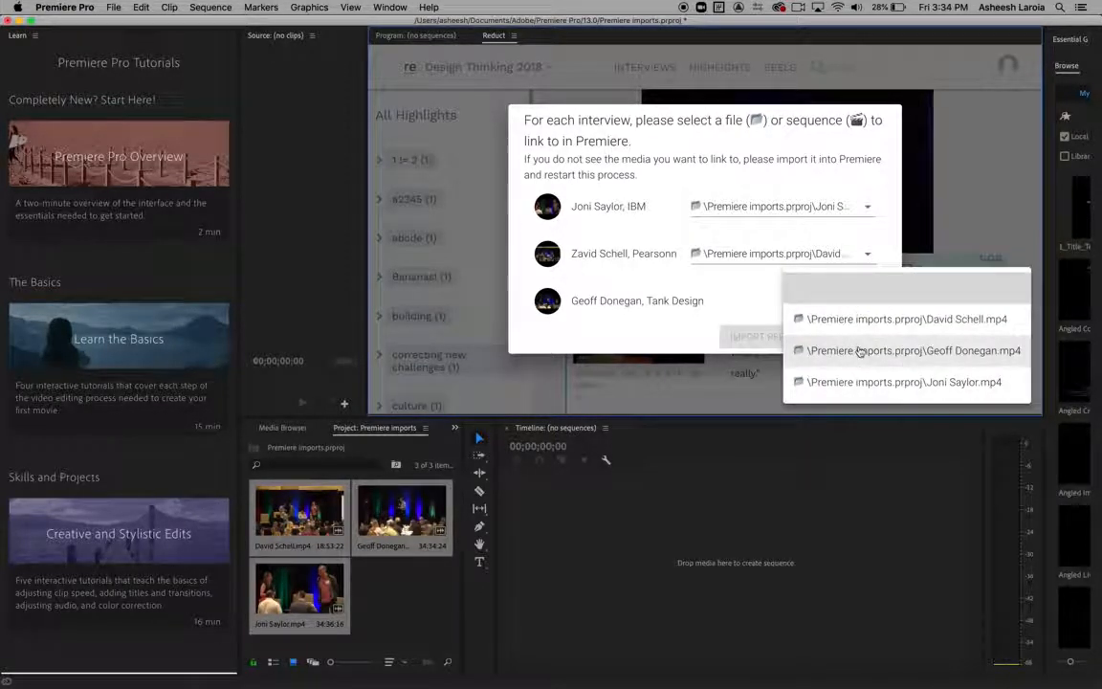
left_click(804, 350)
left_click(821, 339)
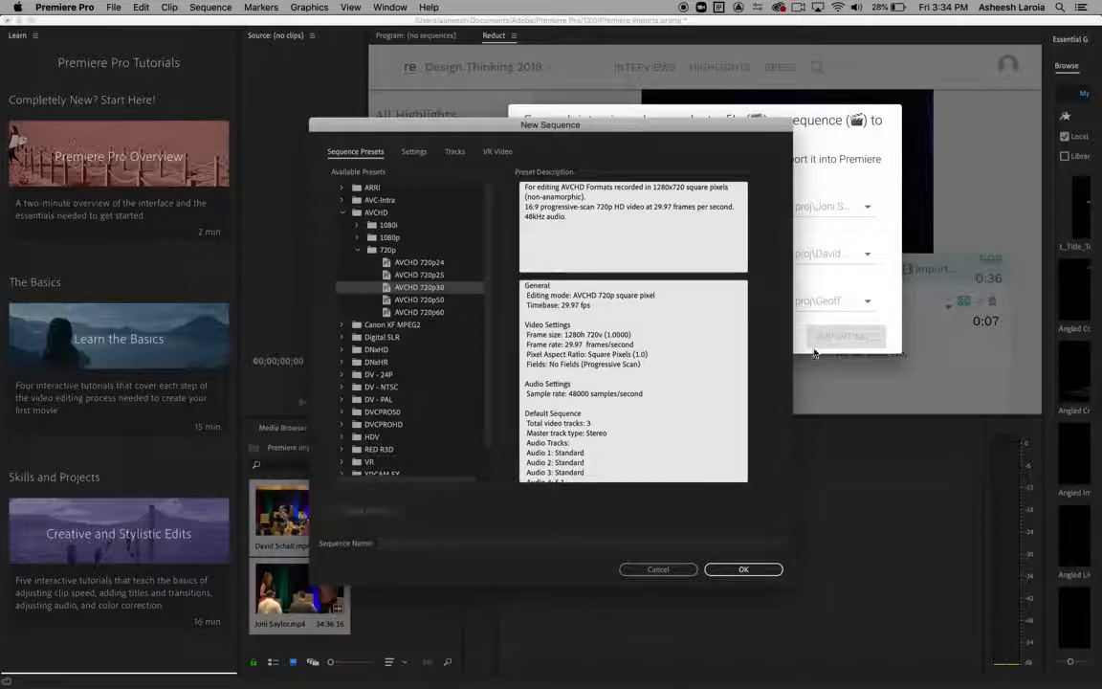
left_click(757, 569)
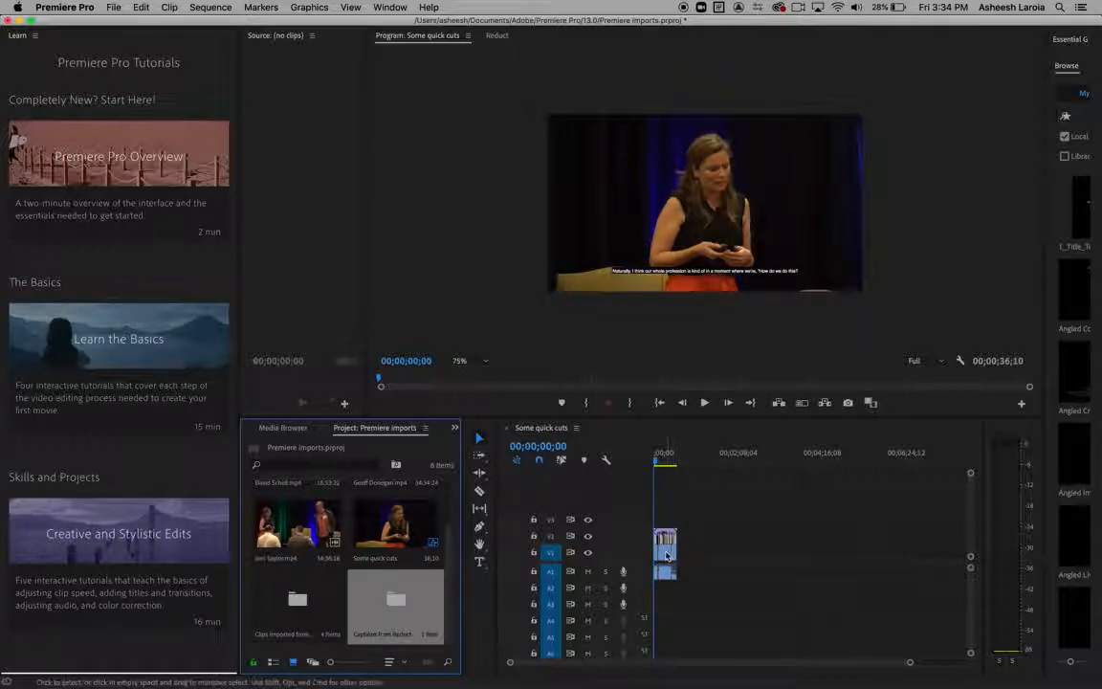
- Play the imported sequence from its start into the second interview to check the clips and captions, with the timeline enlarged
key("space")
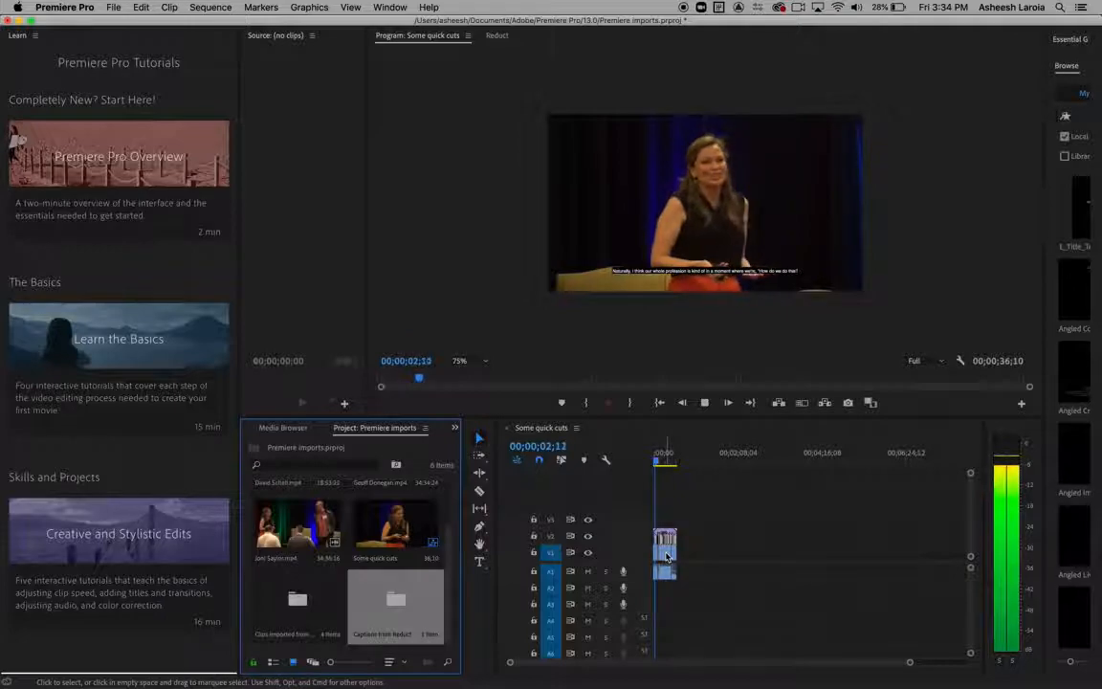
key("=")
key("=")
key("=")
key("=")
key("=")
key("=")
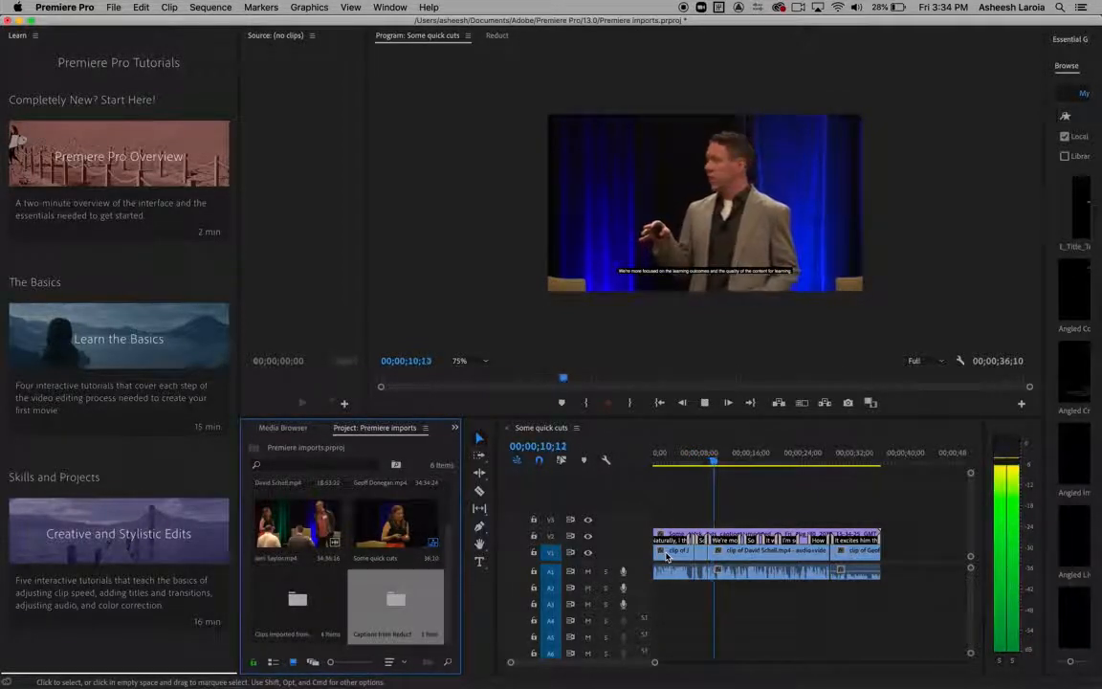
left_click(706, 402)
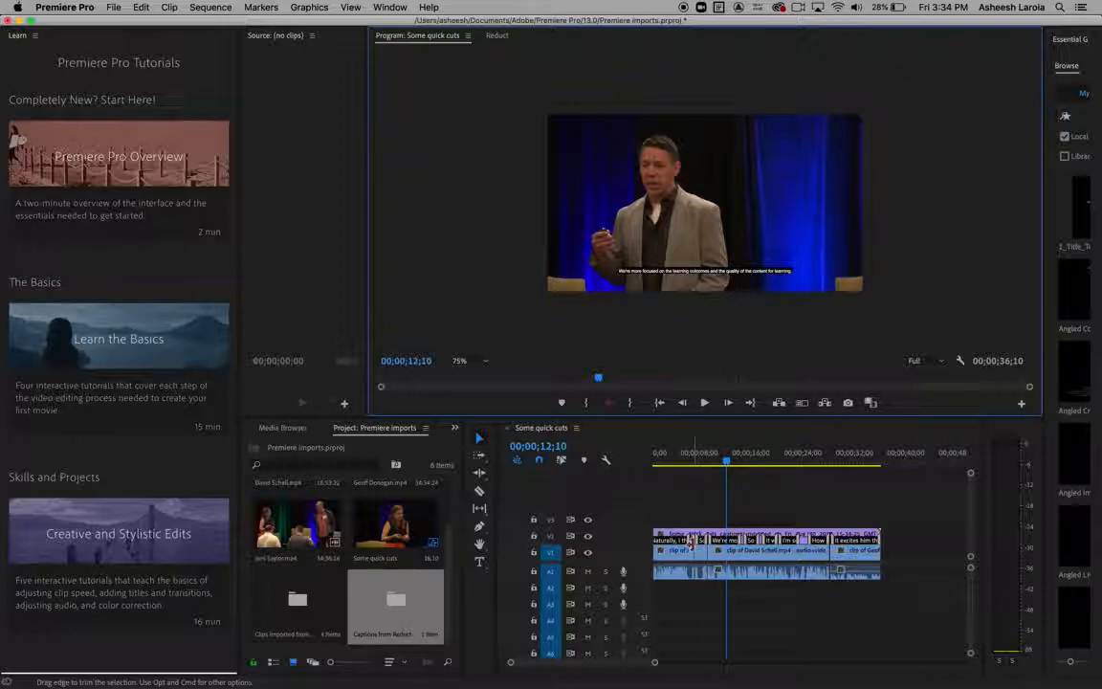
- Split the captions, video and audio in the first interview clip at about 00;00;06;25
scroll(689, 542, "up", 1)
scroll(690, 550, "up", 4)
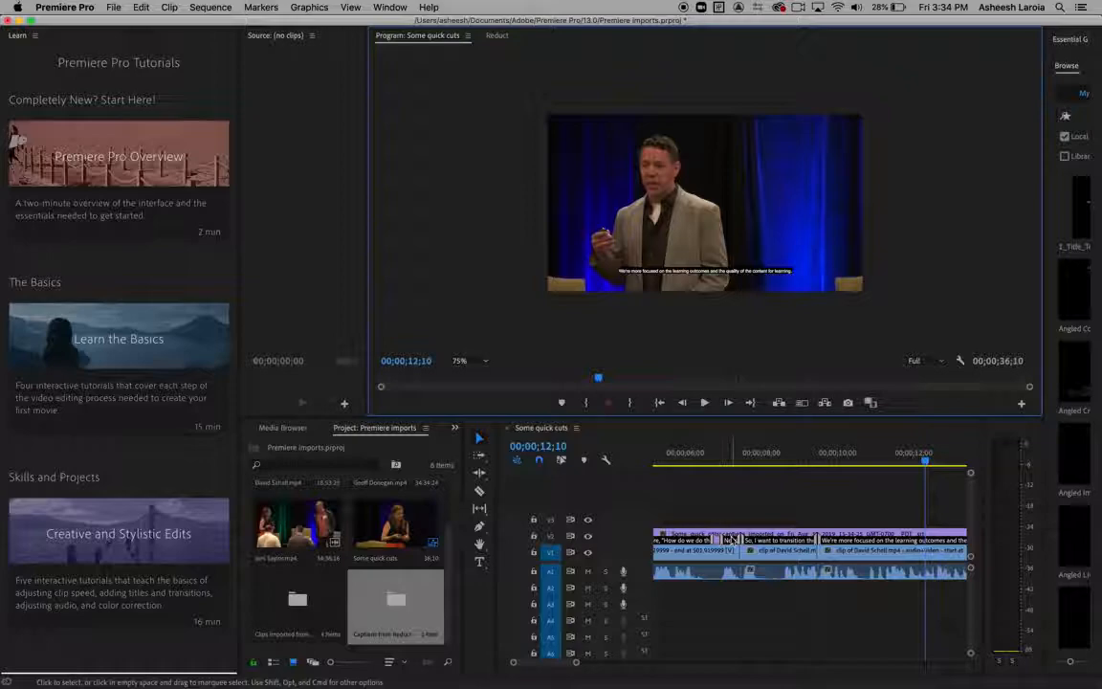
left_click_drag(928, 465, 720, 546)
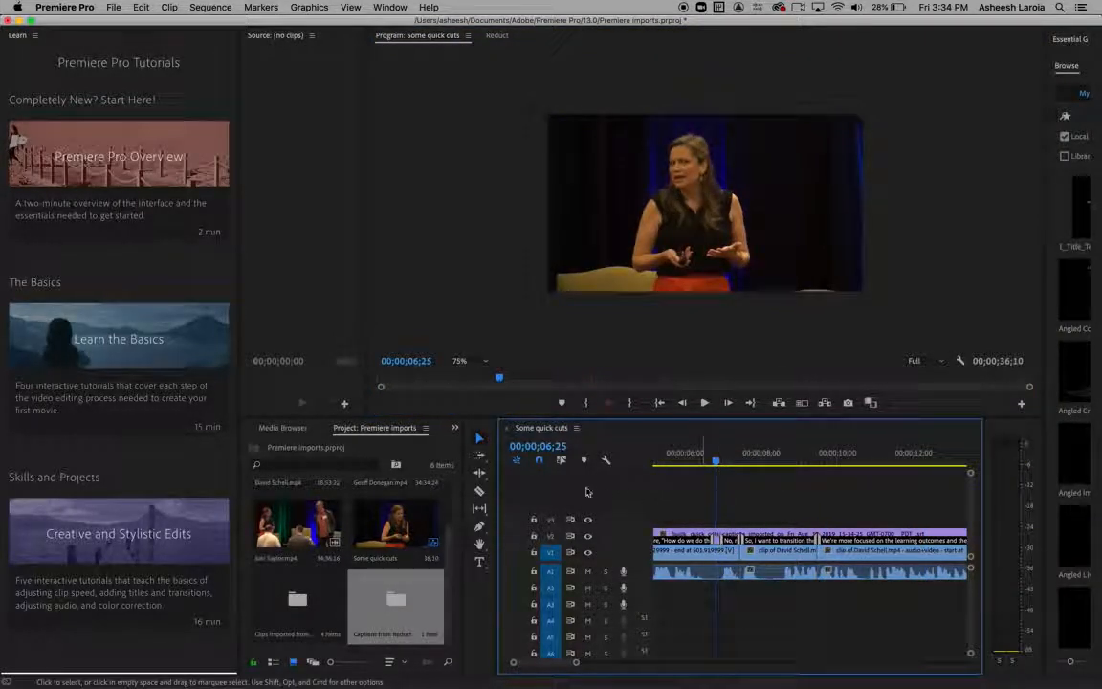
key("c")
left_click(721, 535)
left_click(720, 543)
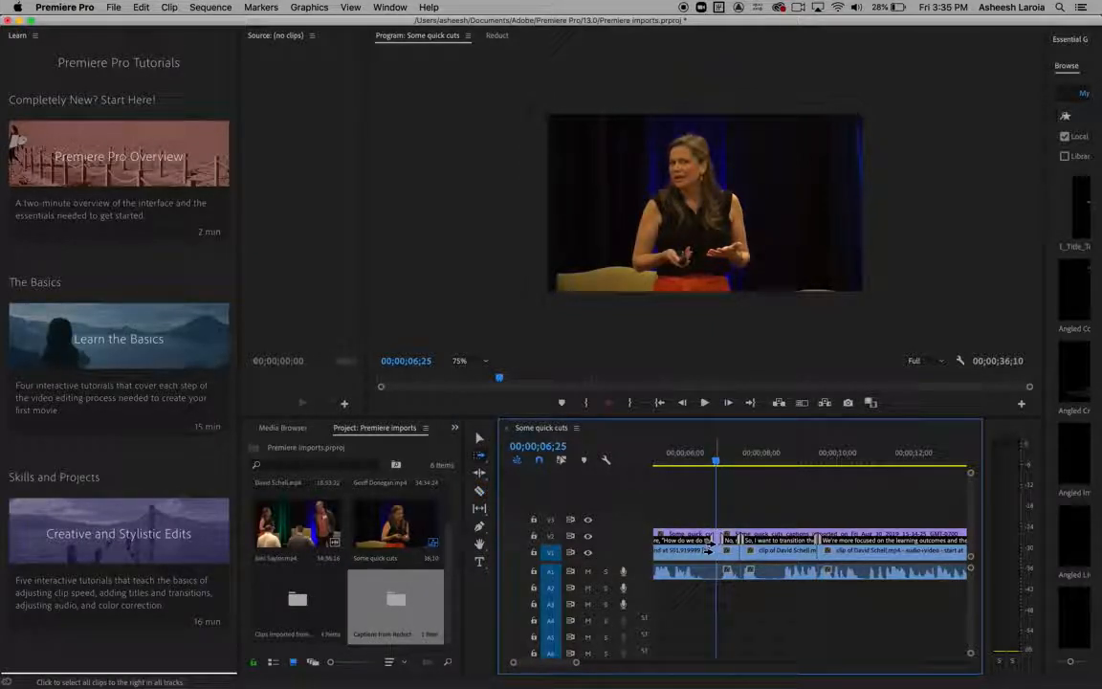
left_click(478, 438)
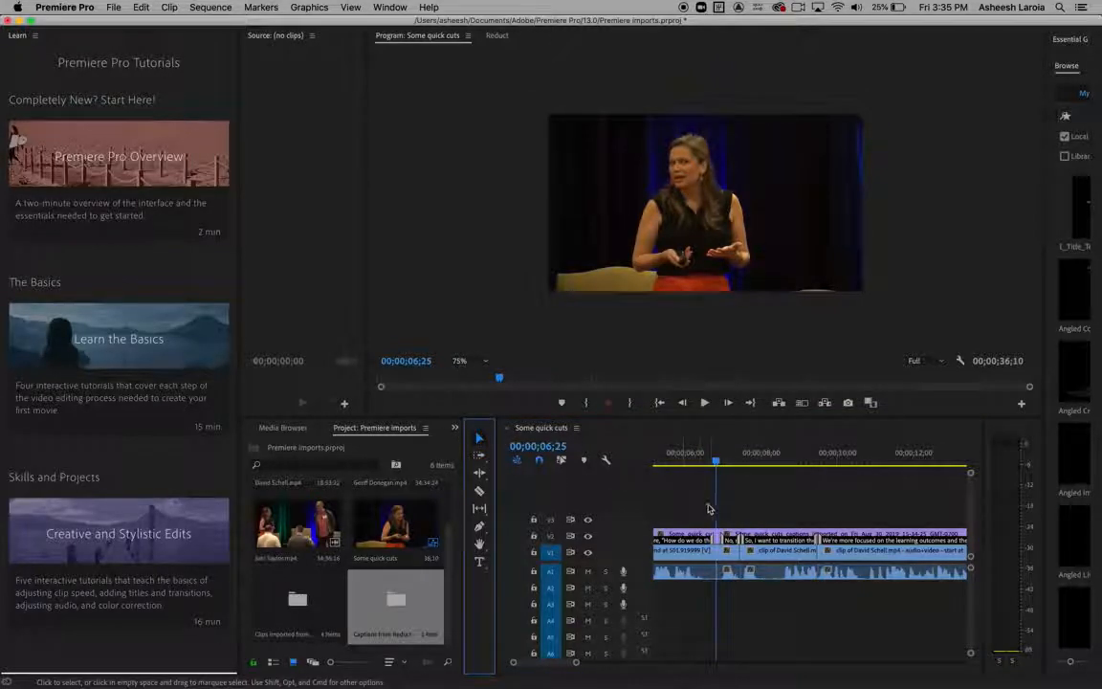
- Try to delete the short segment after the cut from the caption, video and audio tracks
left_click_drag(729, 518, 726, 582)
key("Delete")
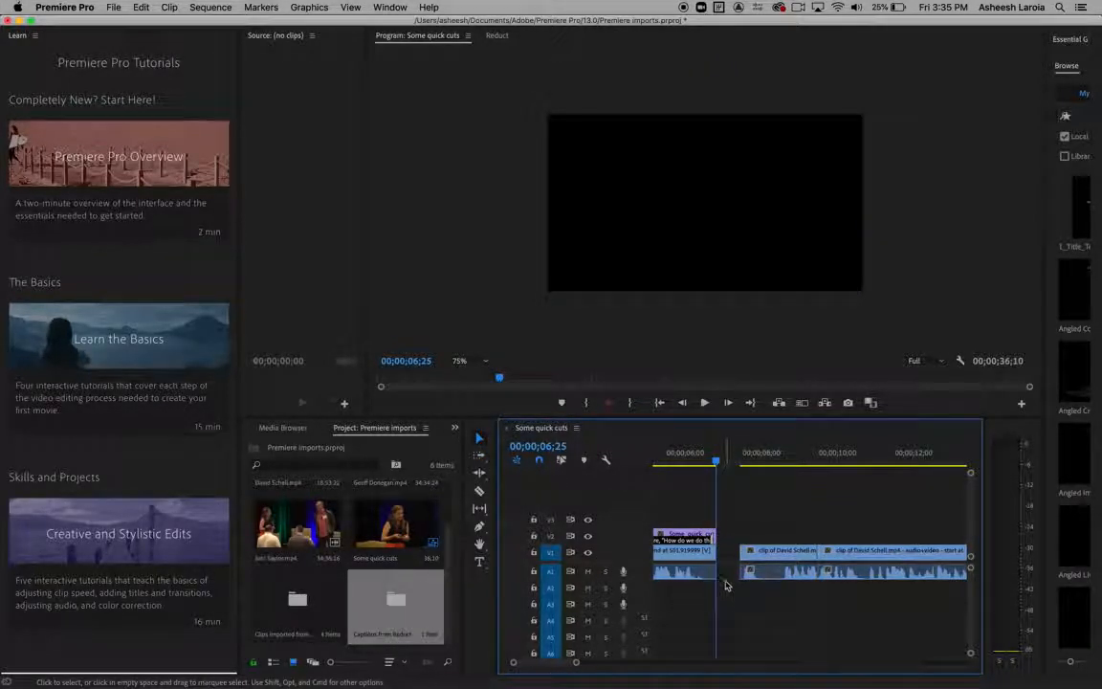
key("super+z")
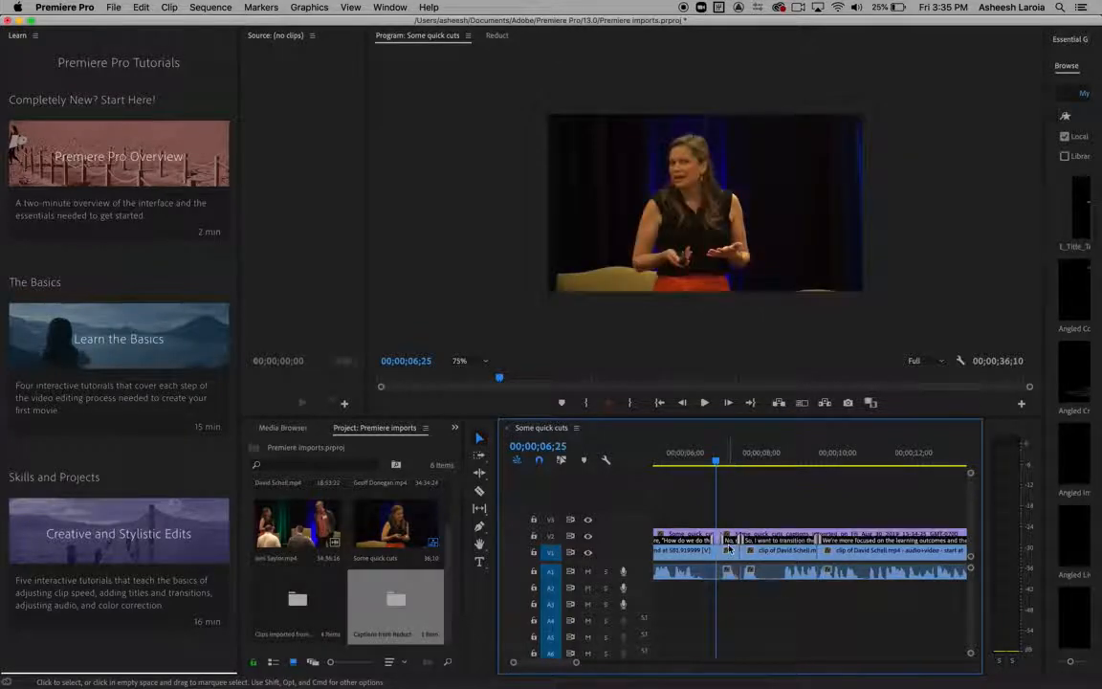
- Split the captions at the end of the first interview clip and remove the segment between the cuts with Ripple Delete
left_click(479, 491)
left_click(741, 534)
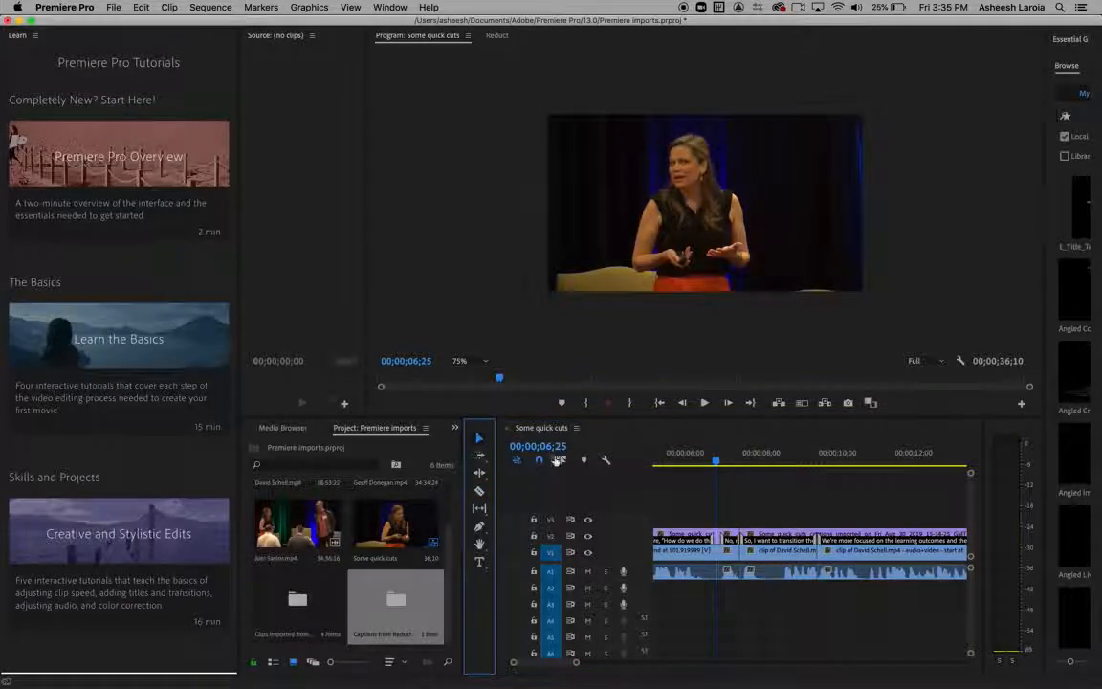
left_click(729, 573)
key("Delete")
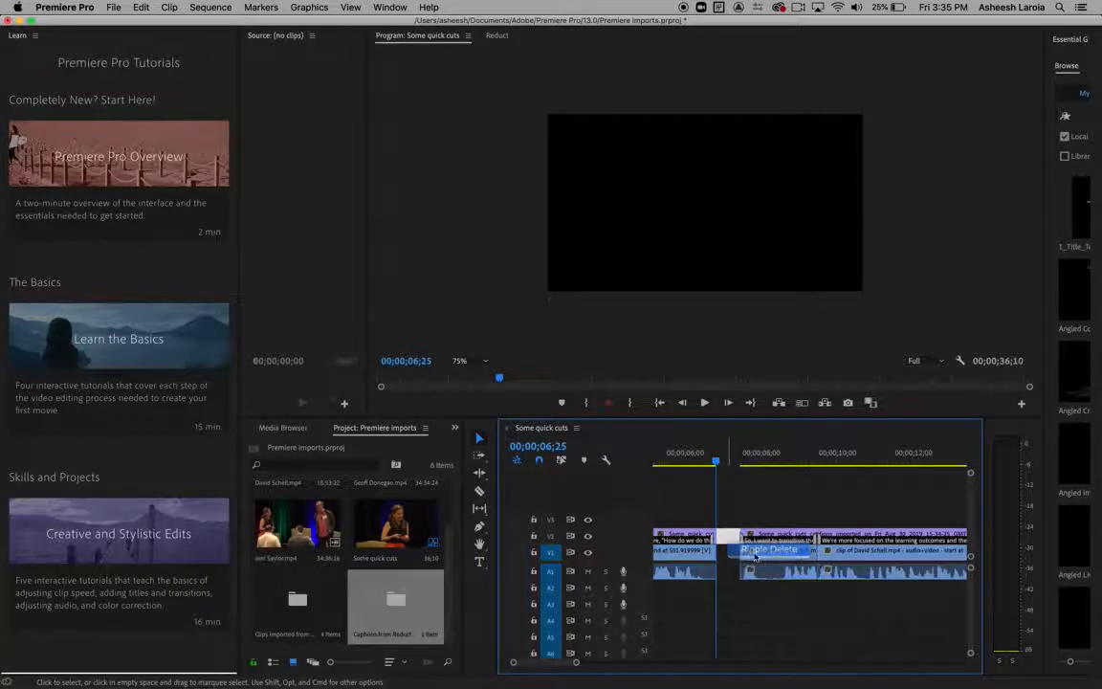
left_click(745, 552)
mouse_move(716, 469)
left_mouse_down()
mouse_move(702, 465)
mouse_move(733, 466)
left_mouse_up()
- Extend the end of the last interview clip's video and audio by 00;00;01;08 and play the added part
scroll(799, 574, "down", 5)
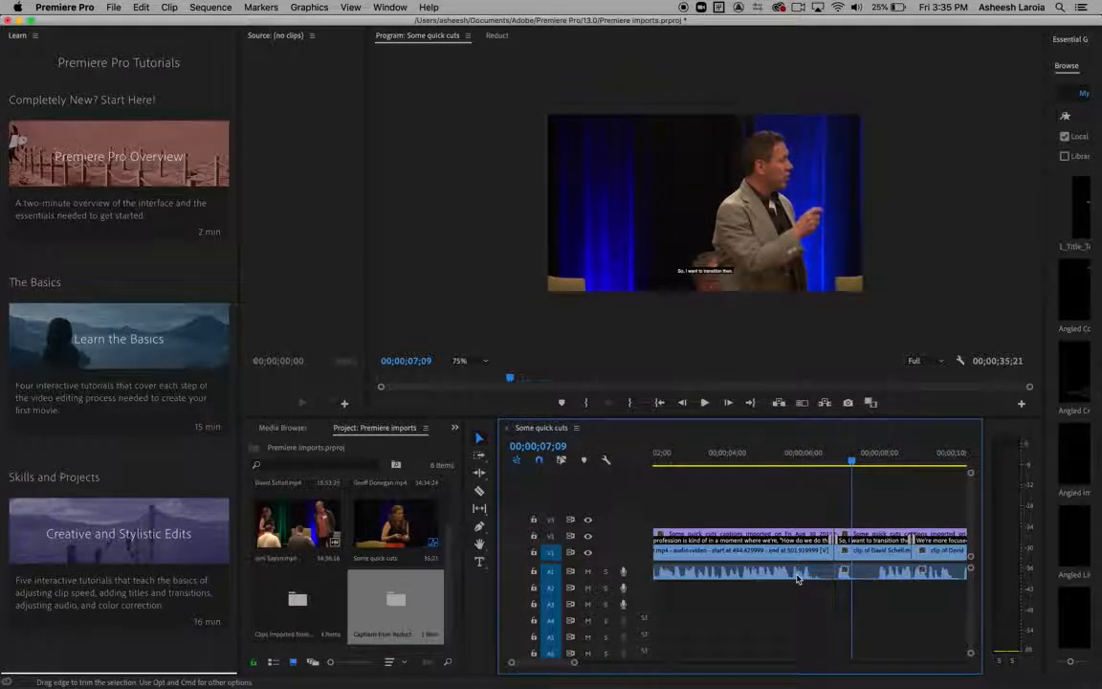
scroll(799, 577, "down", 5)
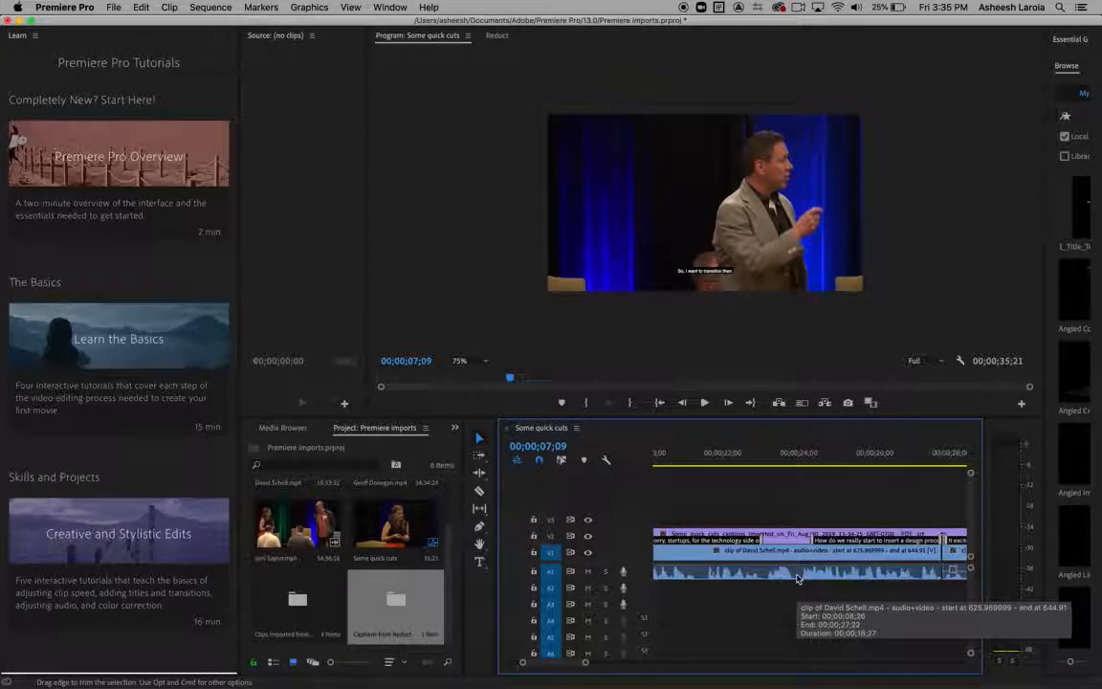
scroll(799, 577, "down", 5)
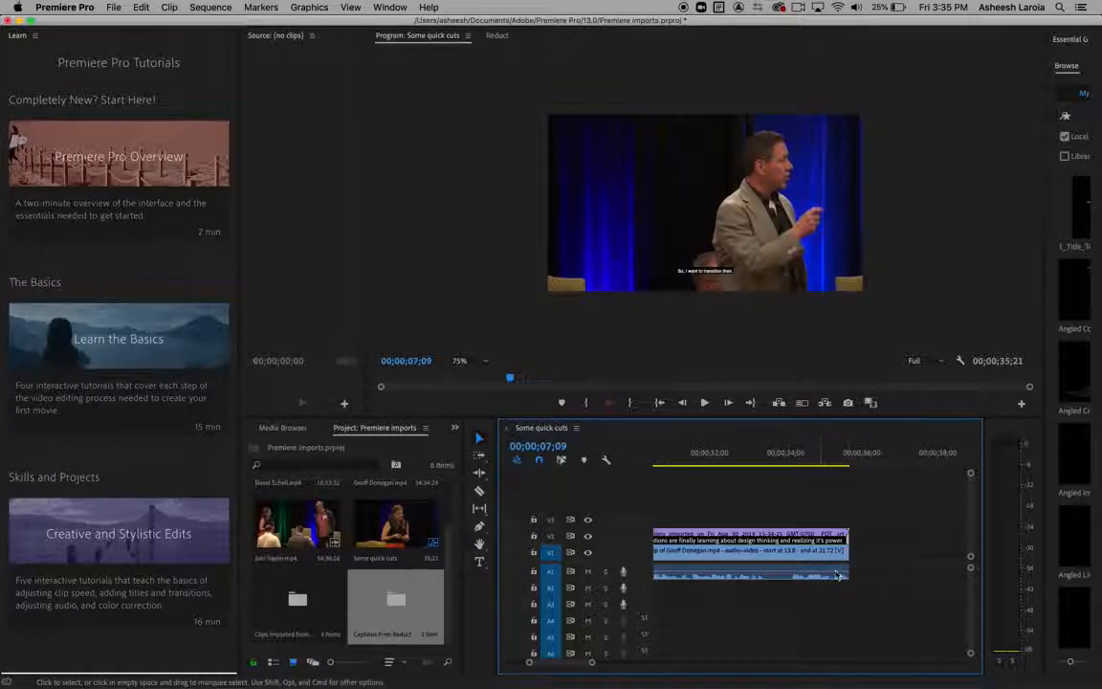
left_click(836, 463)
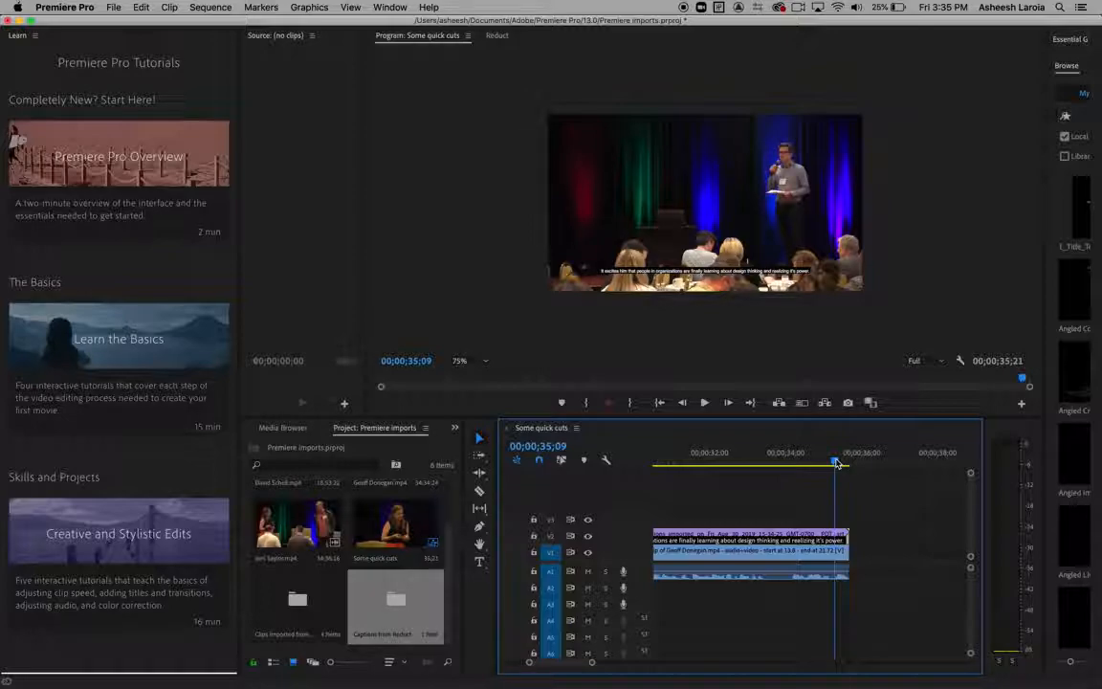
mouse_move(836, 463)
left_mouse_down()
mouse_move(849, 463)
mouse_move(746, 463)
mouse_move(845, 463)
left_mouse_up()
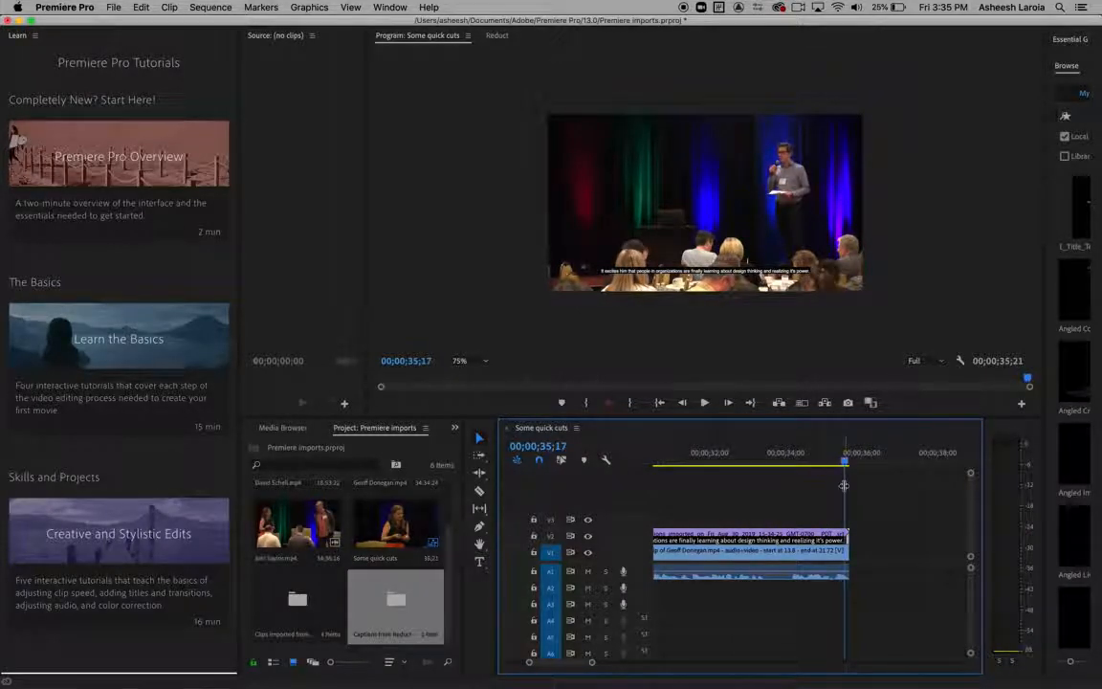
left_click_drag(849, 552, 895, 572)
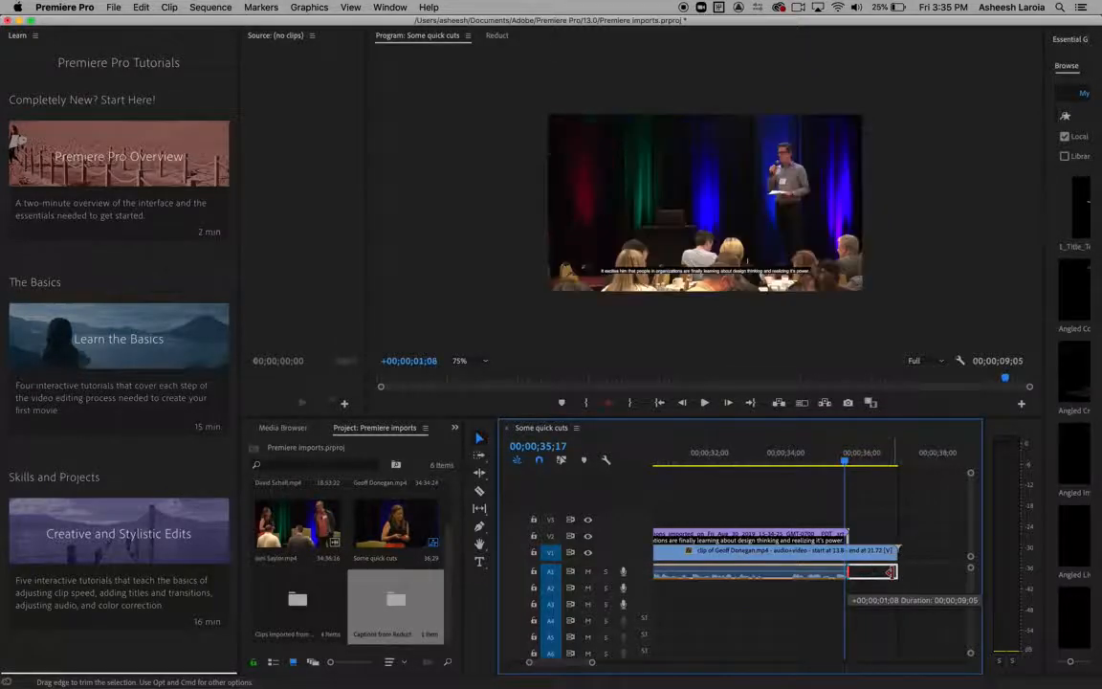
key("space")
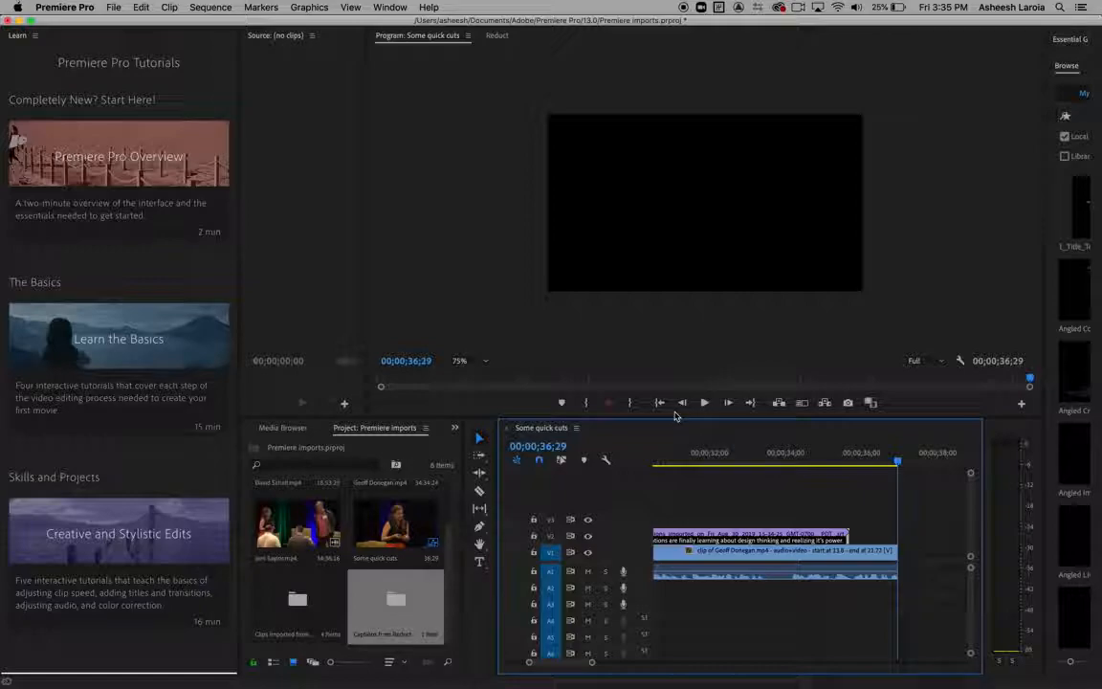
scroll(820, 627, "right", 4)
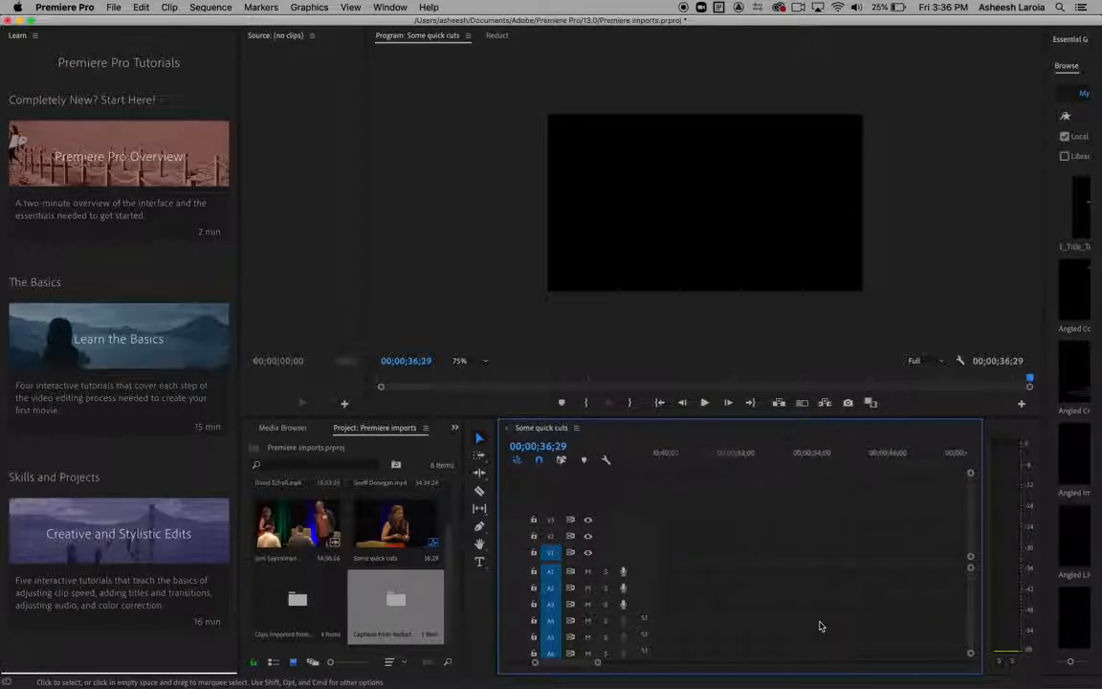
scroll(820, 627, "left", 15)
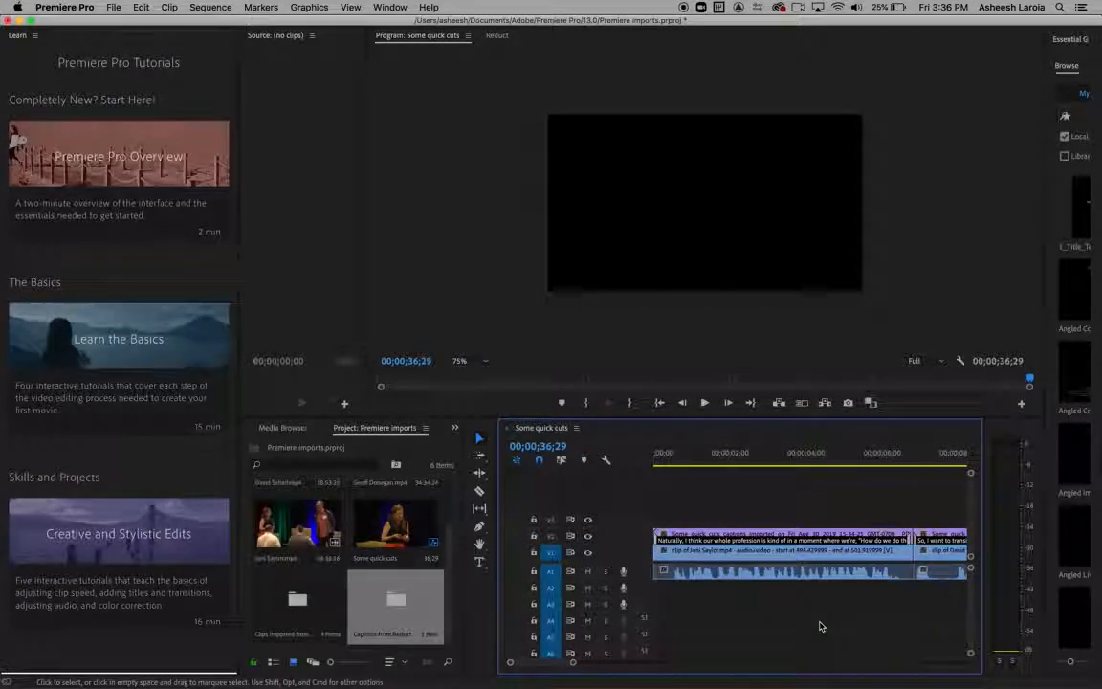